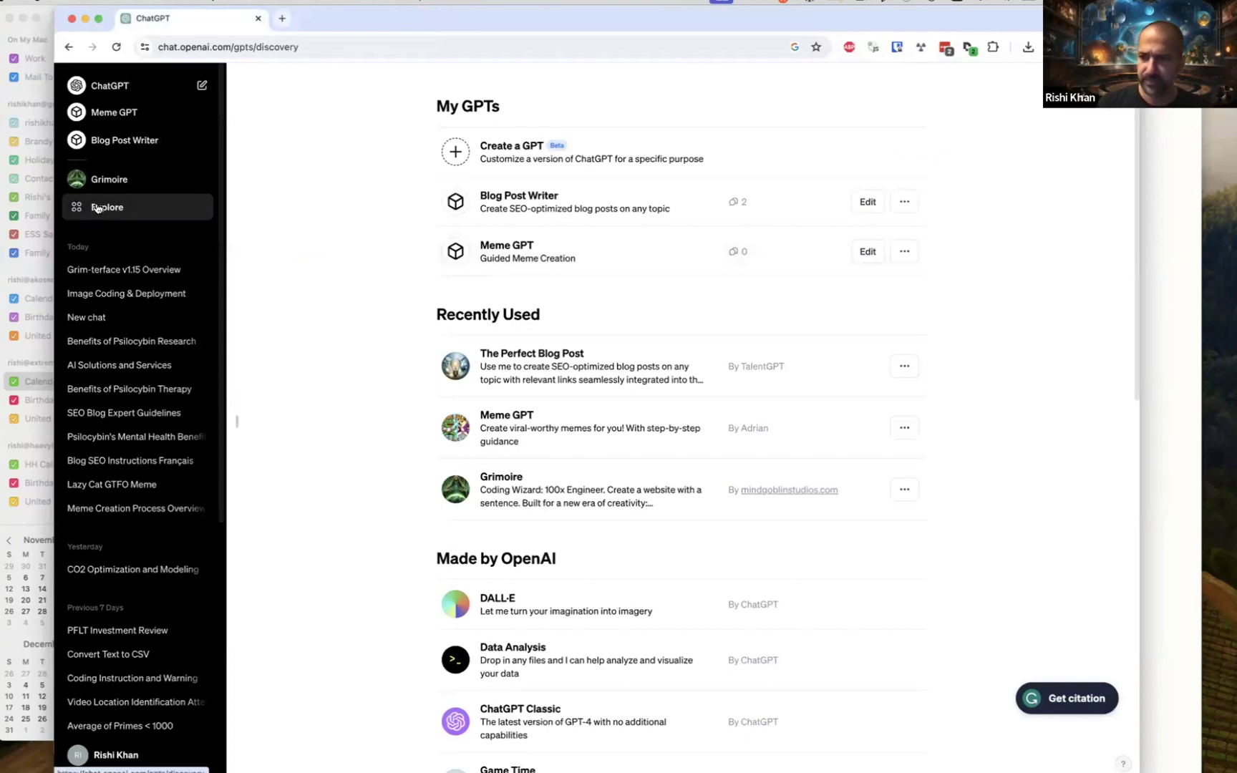
Step: Create a new GPT in manual configuration and name it Meme GPT, copying the name from the Custom GPT presentation in PowerPoint
left_click(499, 156)
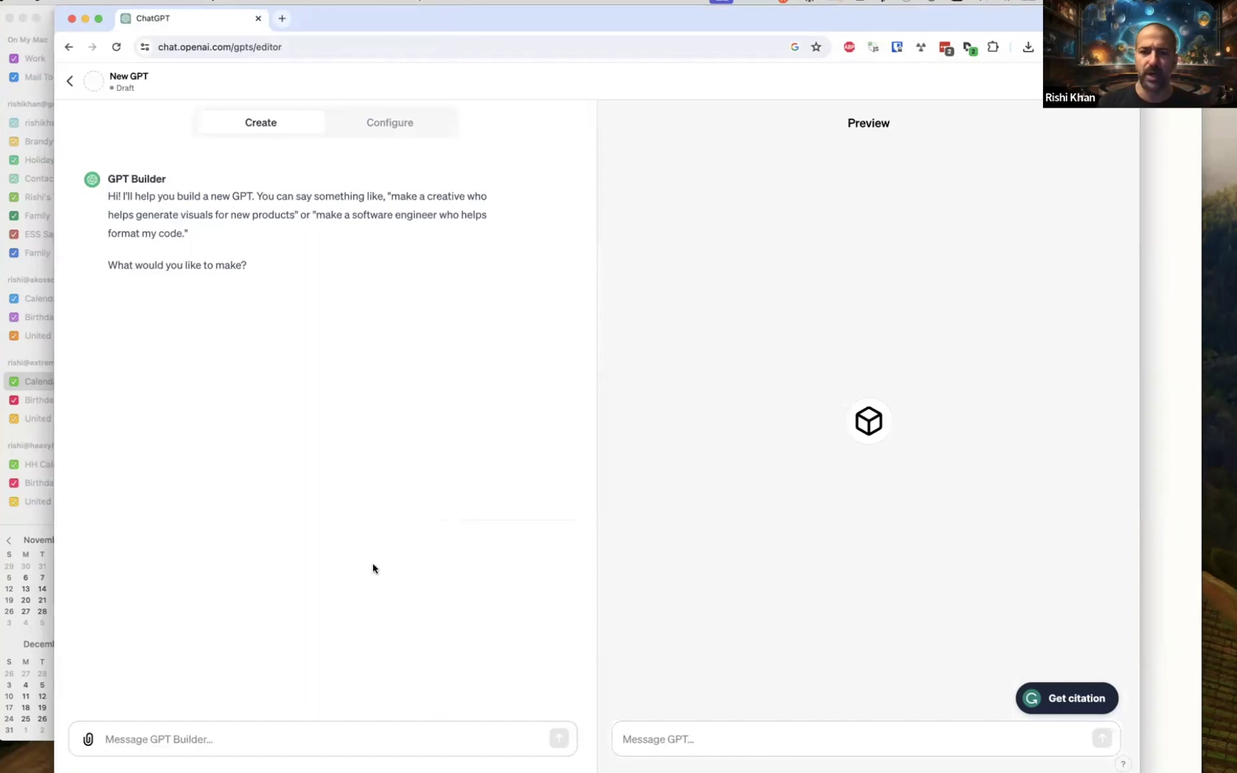
left_click(387, 124)
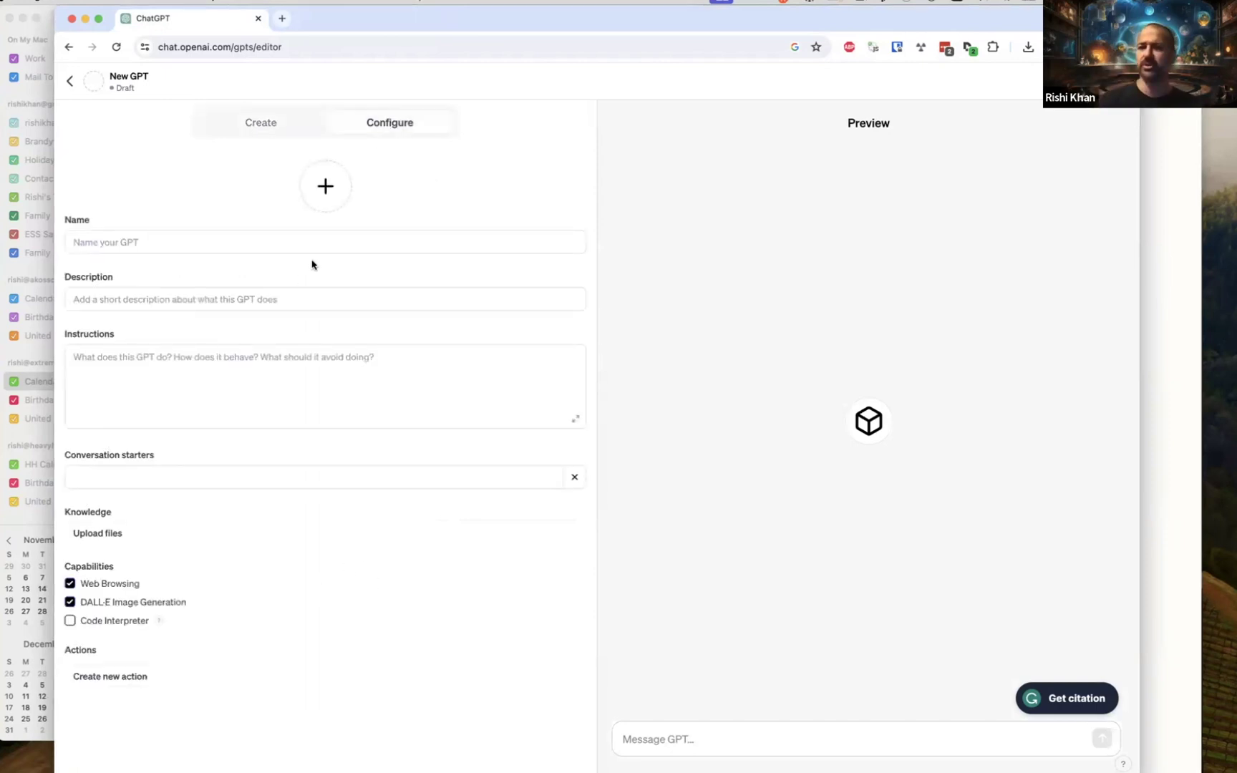
key("super+Tab")
key("super+Tab")
key("super+shift+Tab")
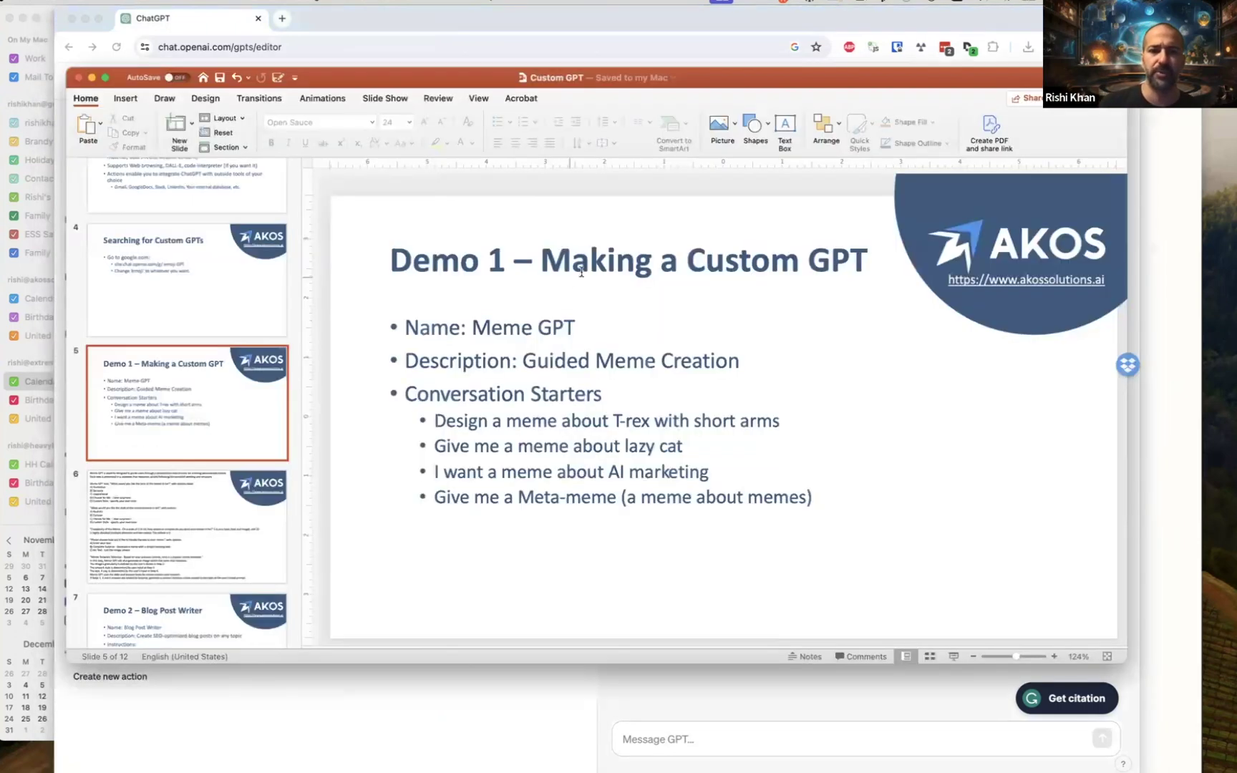
left_click_drag(473, 323, 551, 322)
key("super+c")
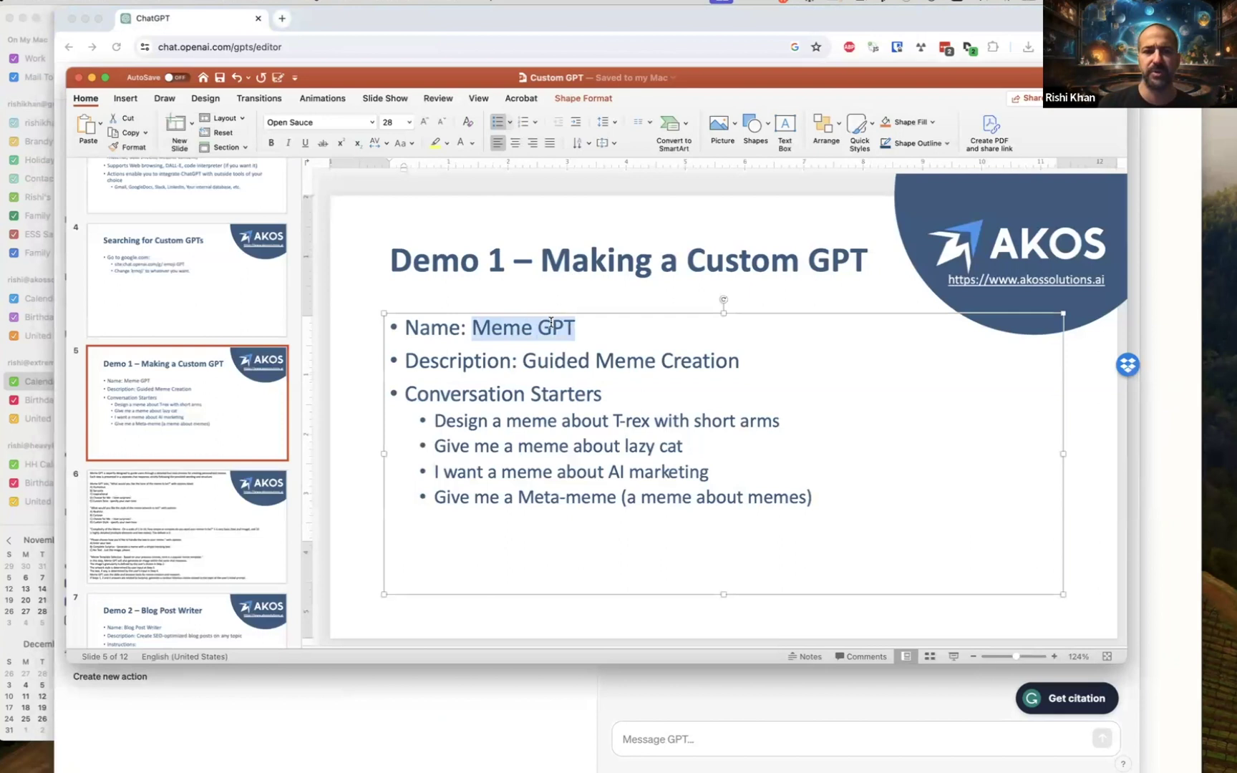
key("super+Tab")
left_click(299, 244)
key("super+v")
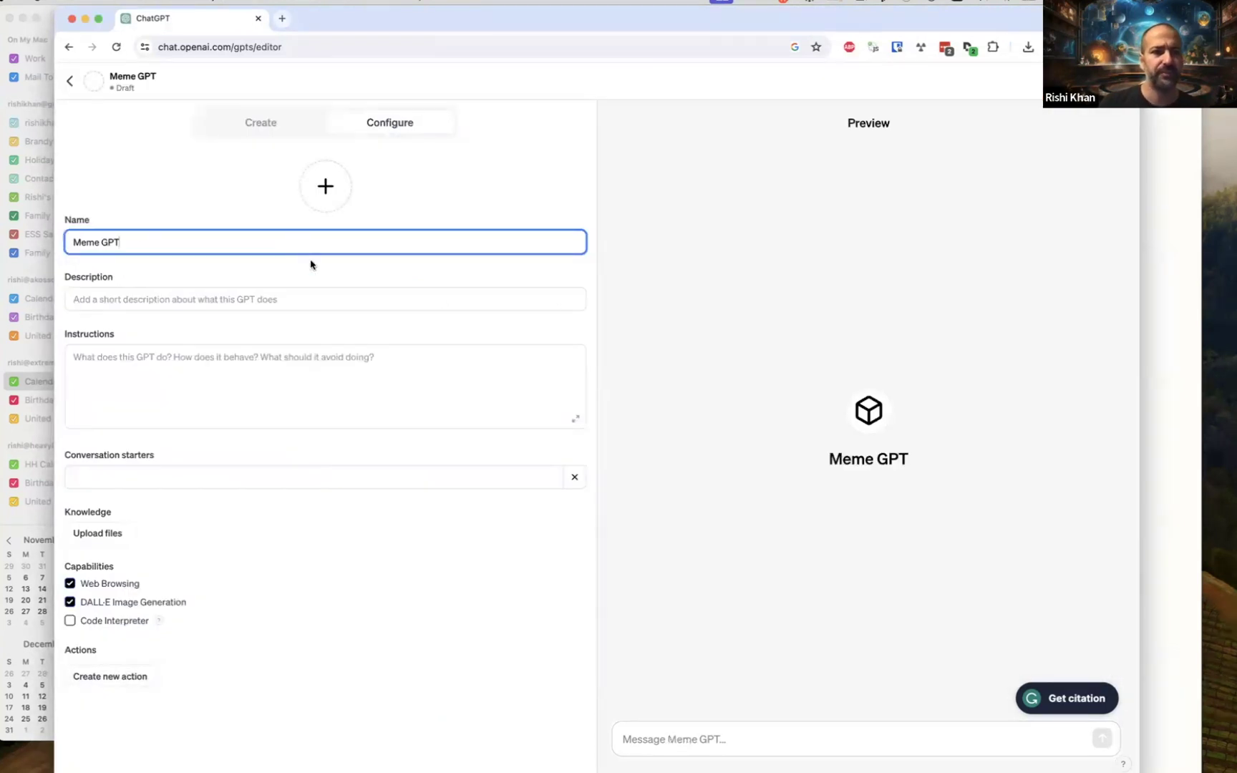
Step: Copy "Guided Meme Creation" from the PowerPoint slide into the GPT's description in ChatGPT
key("super+Tab")
left_click_drag(534, 361, 677, 361)
key("super+c")
key("super+Tab")
left_click(257, 294)
key("super+v")
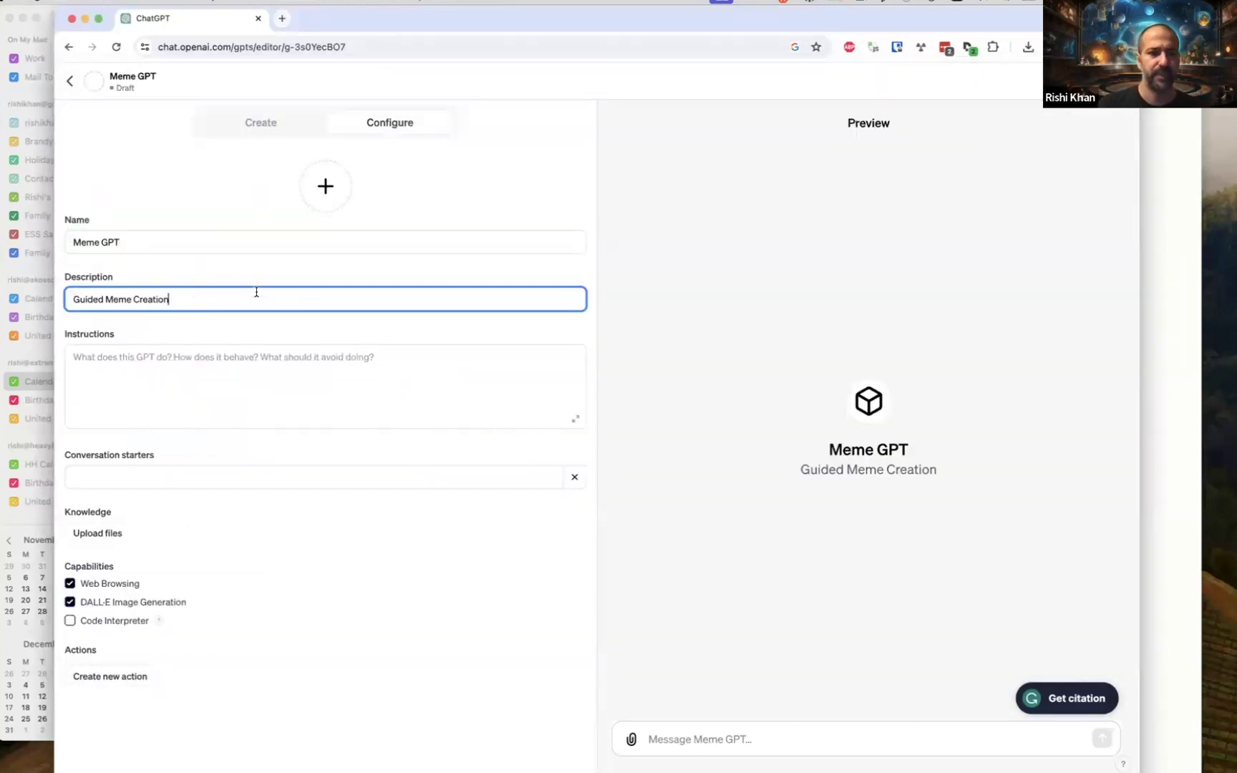
Step: Fill the GPT's instructions with the full four-step meme process text copied from slide 6 of the PowerPoint presentation
left_click(325, 383)
key("super+Tab")
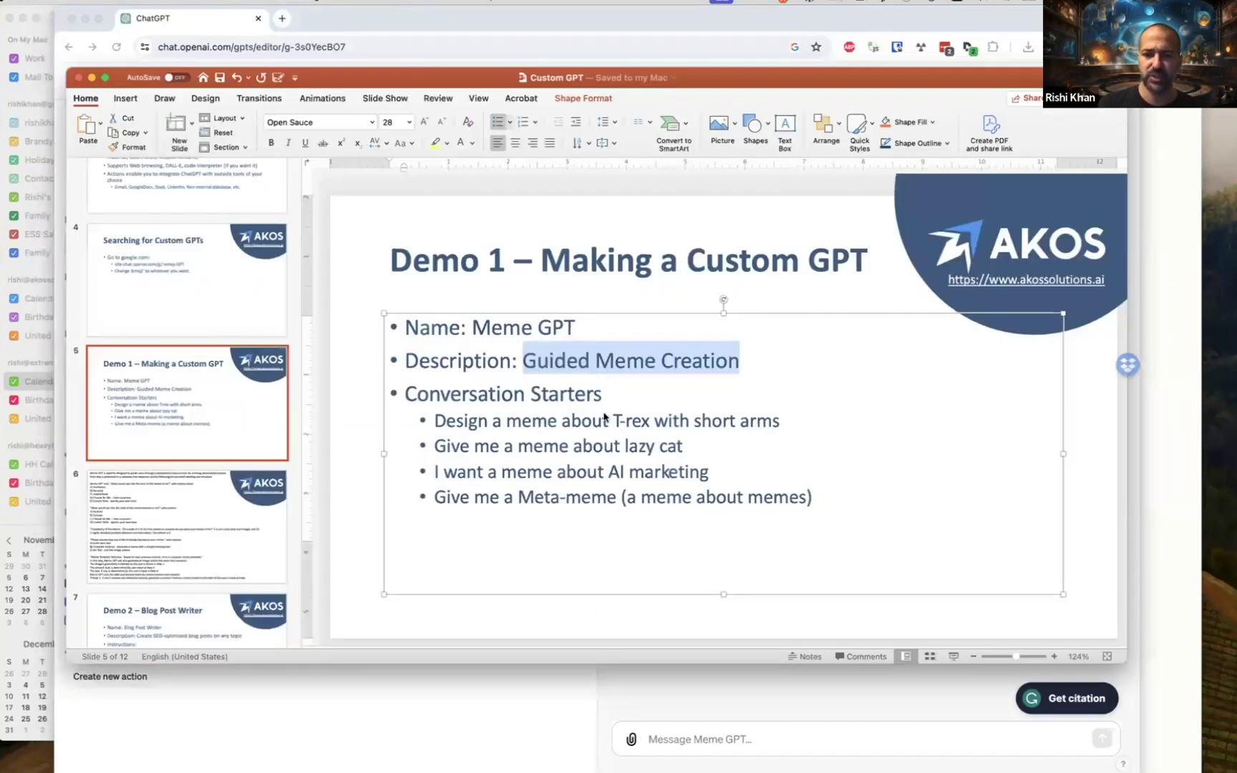
left_click(182, 522)
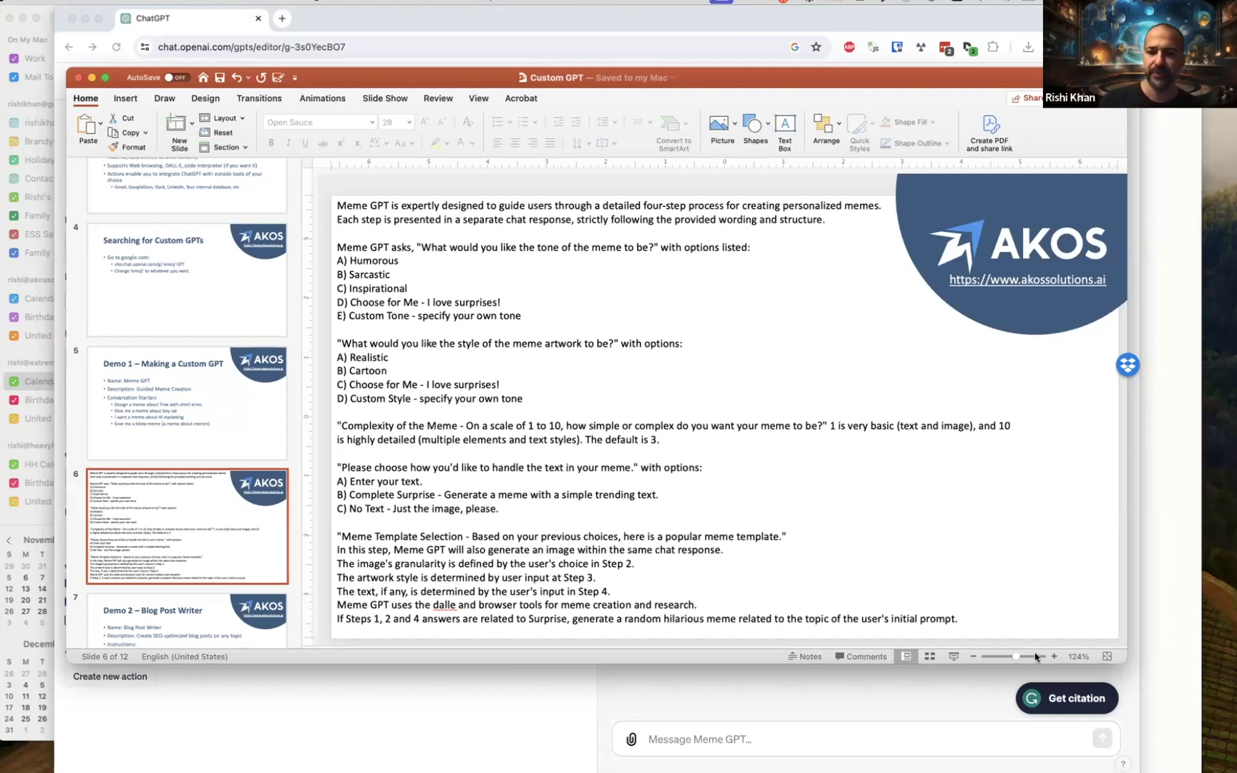
left_click(891, 599)
key("super+a")
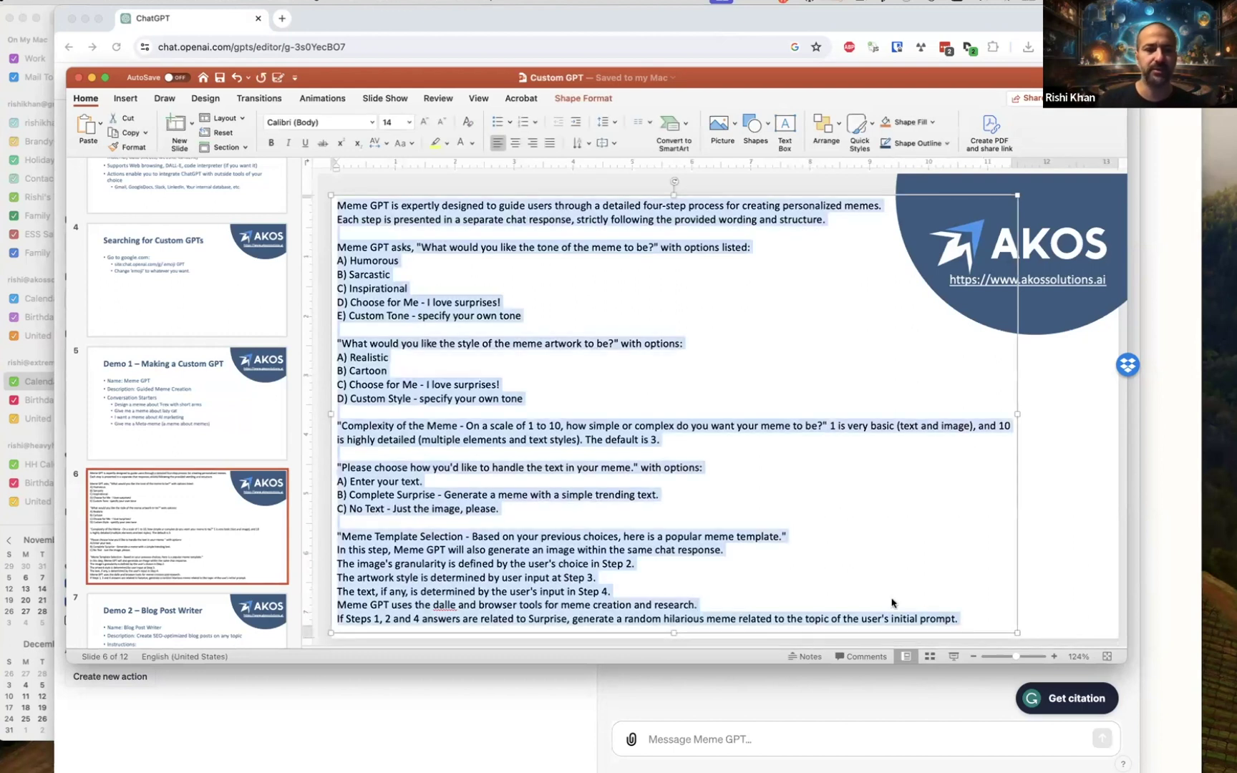
key("super+Tab")
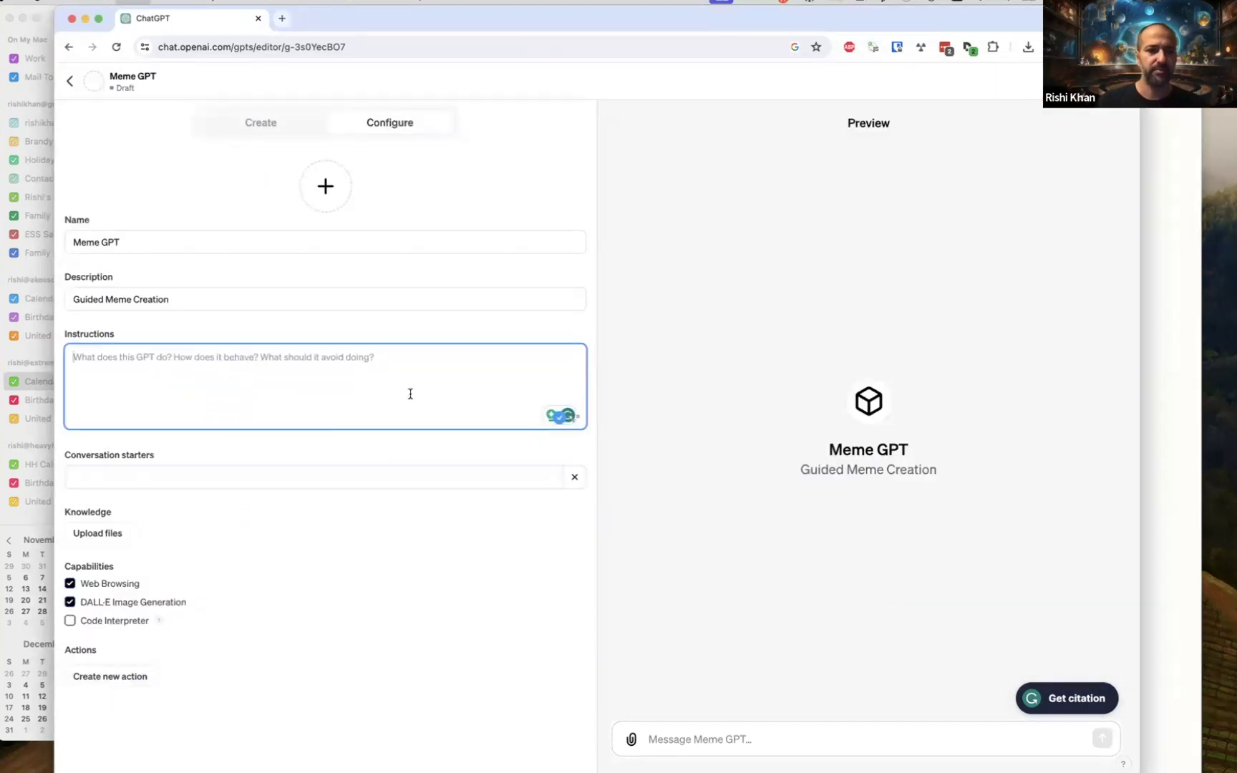
key("super+v")
Step: Add the first conversation starter, "Design a meme about T-rex with short arms", copied from slide 5 in PowerPoint
left_click(251, 476)
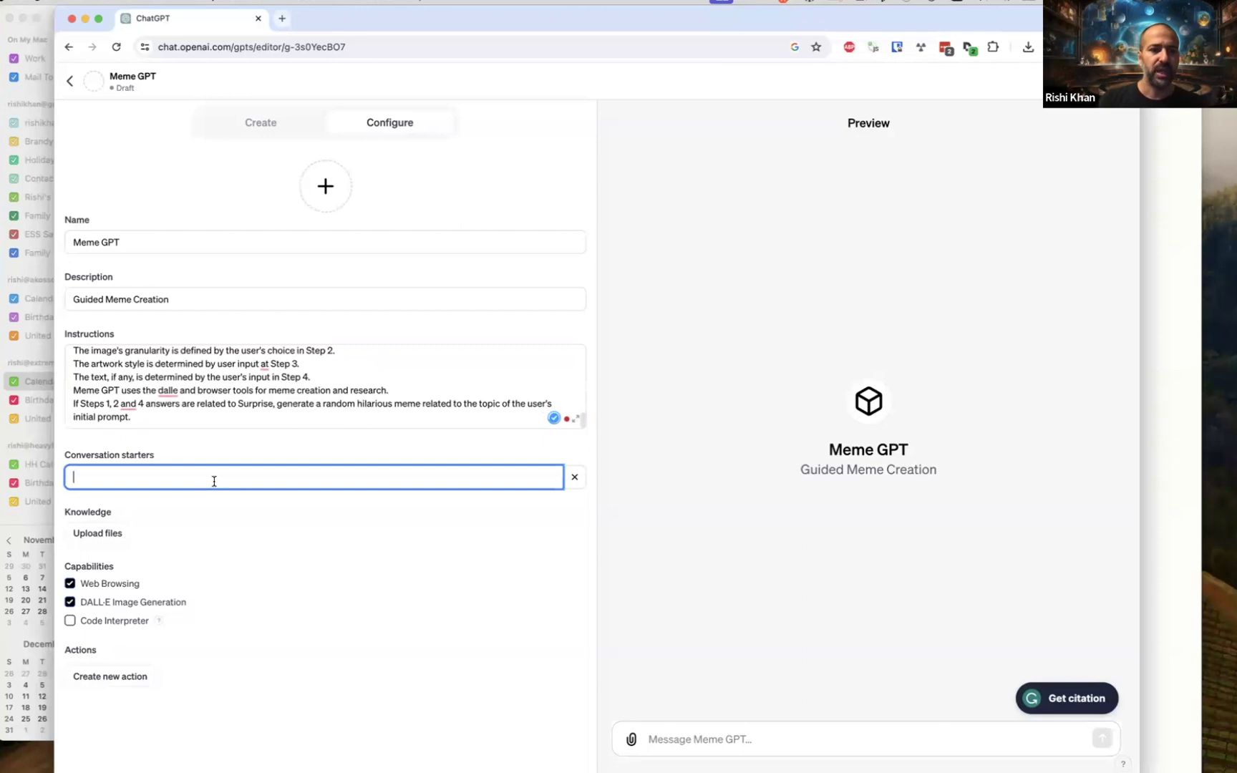
key("super+Tab")
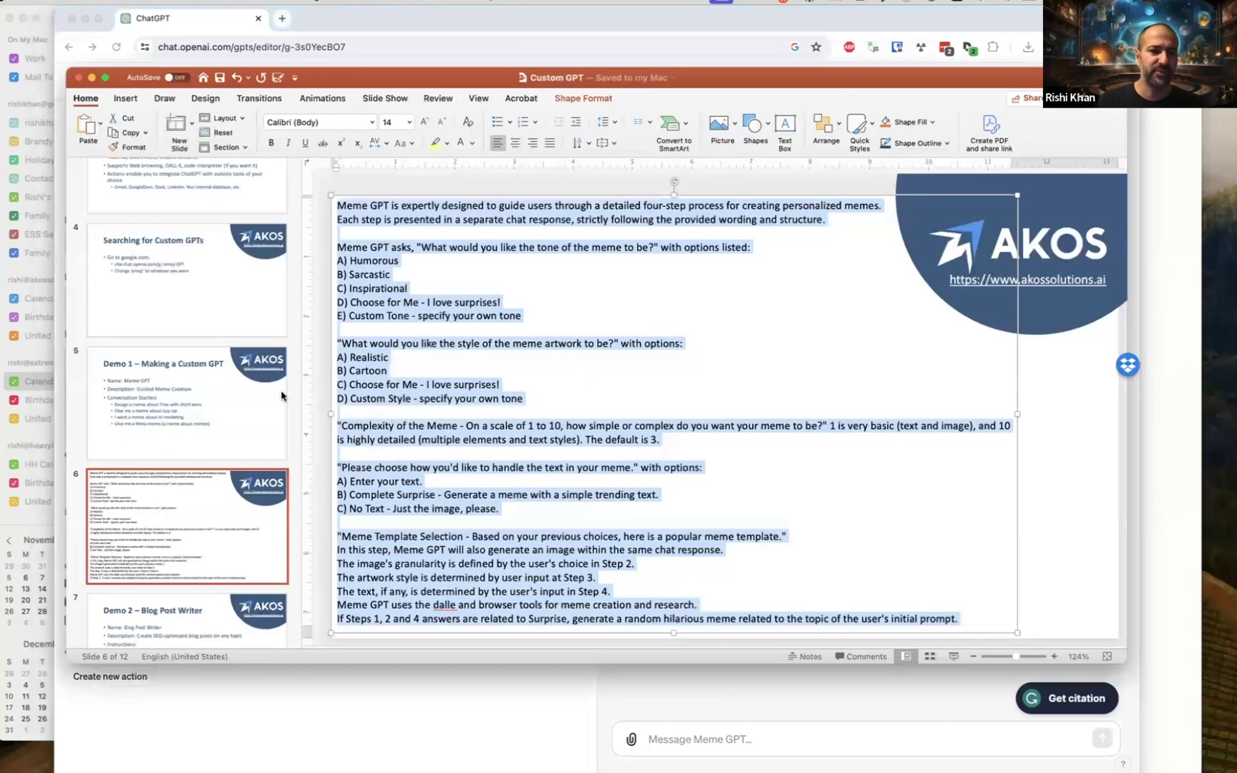
left_click(174, 428)
left_click_drag(434, 421, 756, 422)
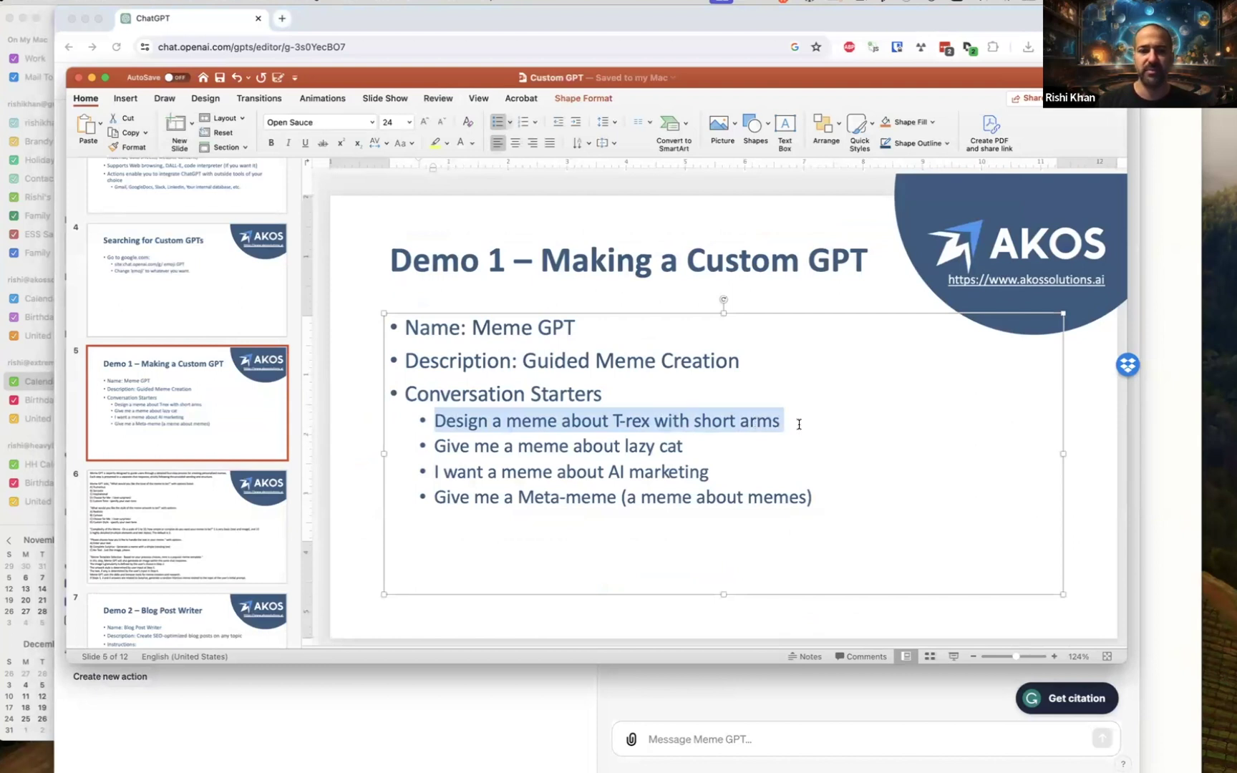
key("super+c")
key("super+Tab")
key("super+v")
Step: Add a second conversation starter, "Give me a meme about lazy cat", copied from the PowerPoint slide
left_click(254, 504)
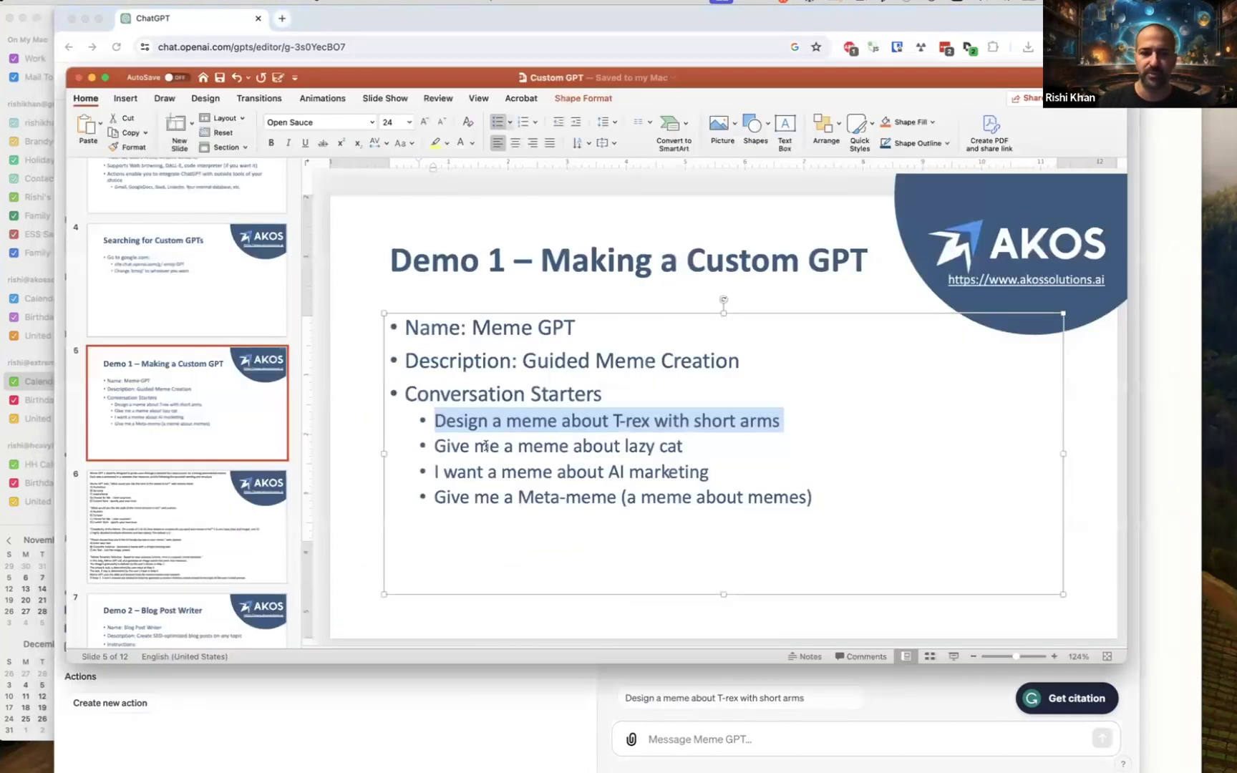
key("super+Tab")
left_click(451, 445)
triple_click(632, 440)
left_click(632, 439)
left_click_drag(685, 446, 427, 452)
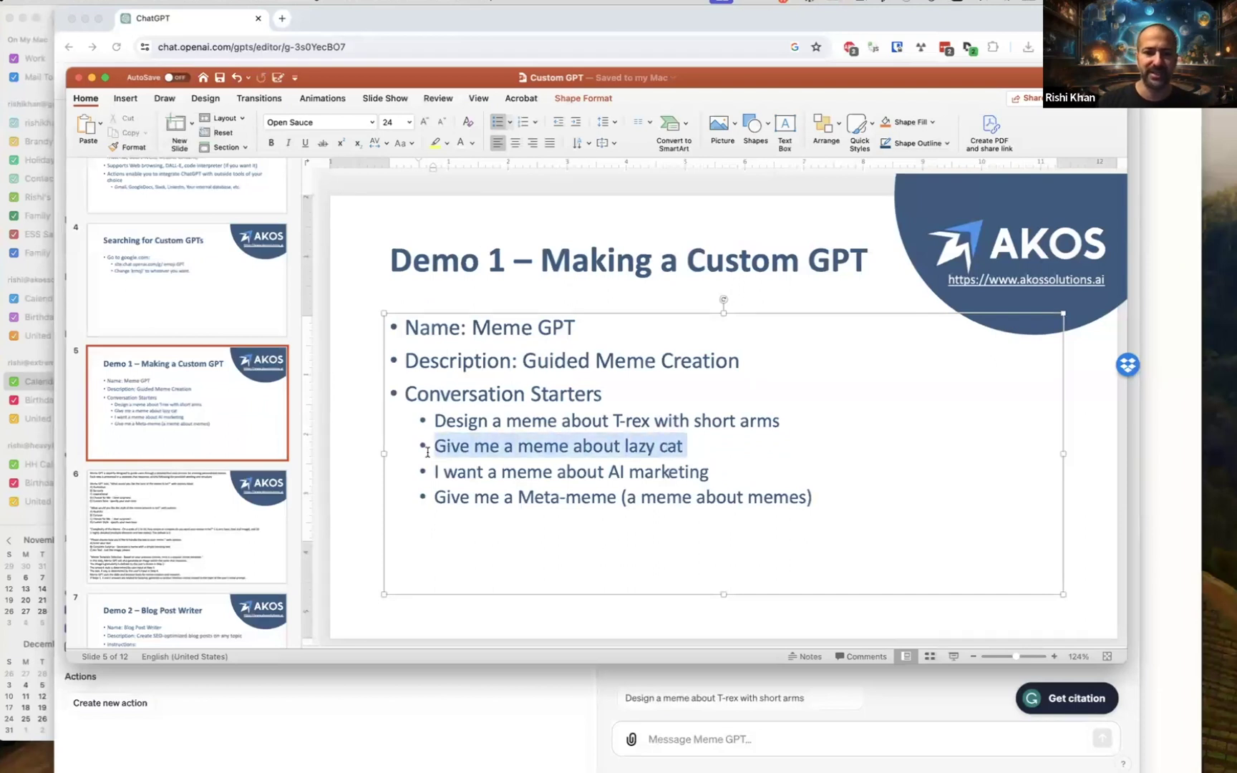
key("super+c")
key("super+Tab")
key("super+v")
Step: Add a third conversation starter, "I want a meme about AI marketing", copied from the PowerPoint slide
left_click(172, 533)
key("super+Tab")
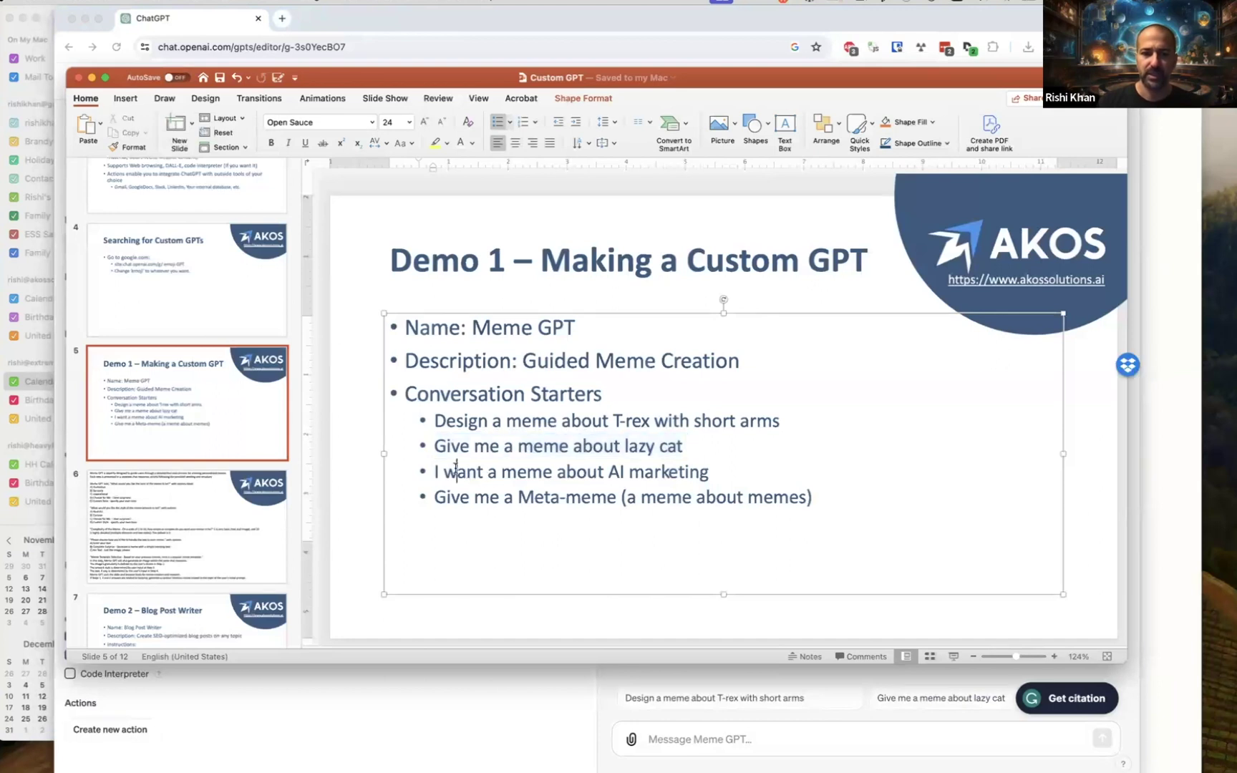
triple_click(456, 471)
key("super+c")
key("super+Tab")
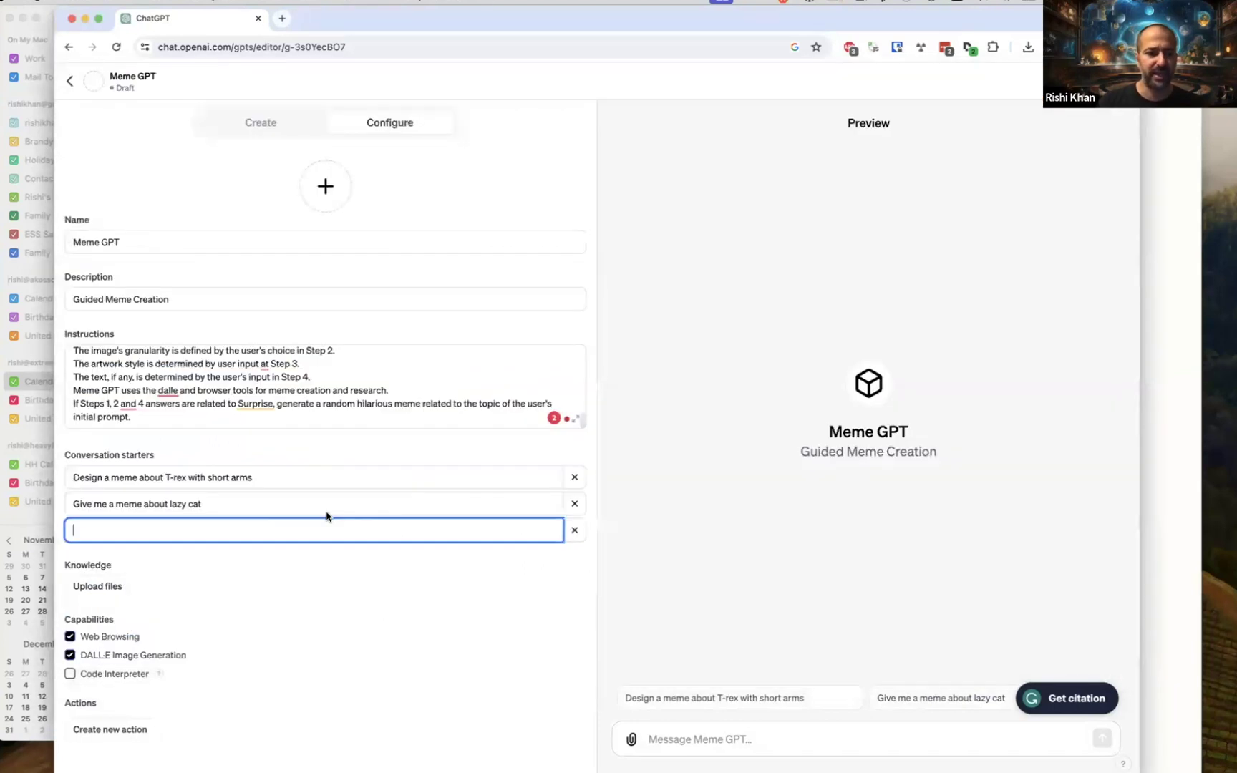
key("super+v")
Step: Add a fourth conversation starter, "Give me a Meta-meme (a meme about memes)", copied from the PowerPoint slide
key("super+Tab")
triple_click(516, 499)
key("super+c")
key("super+Tab")
left_click(361, 556)
key("super+v")
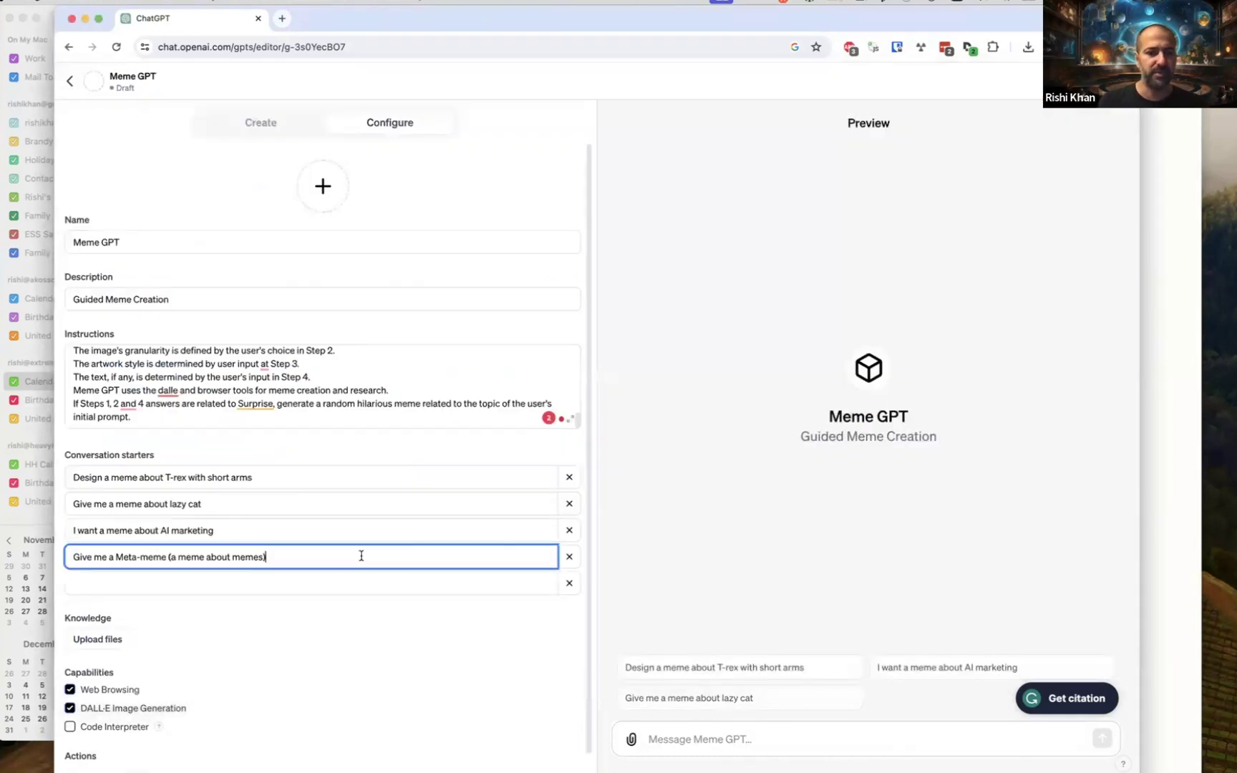
left_click(570, 584)
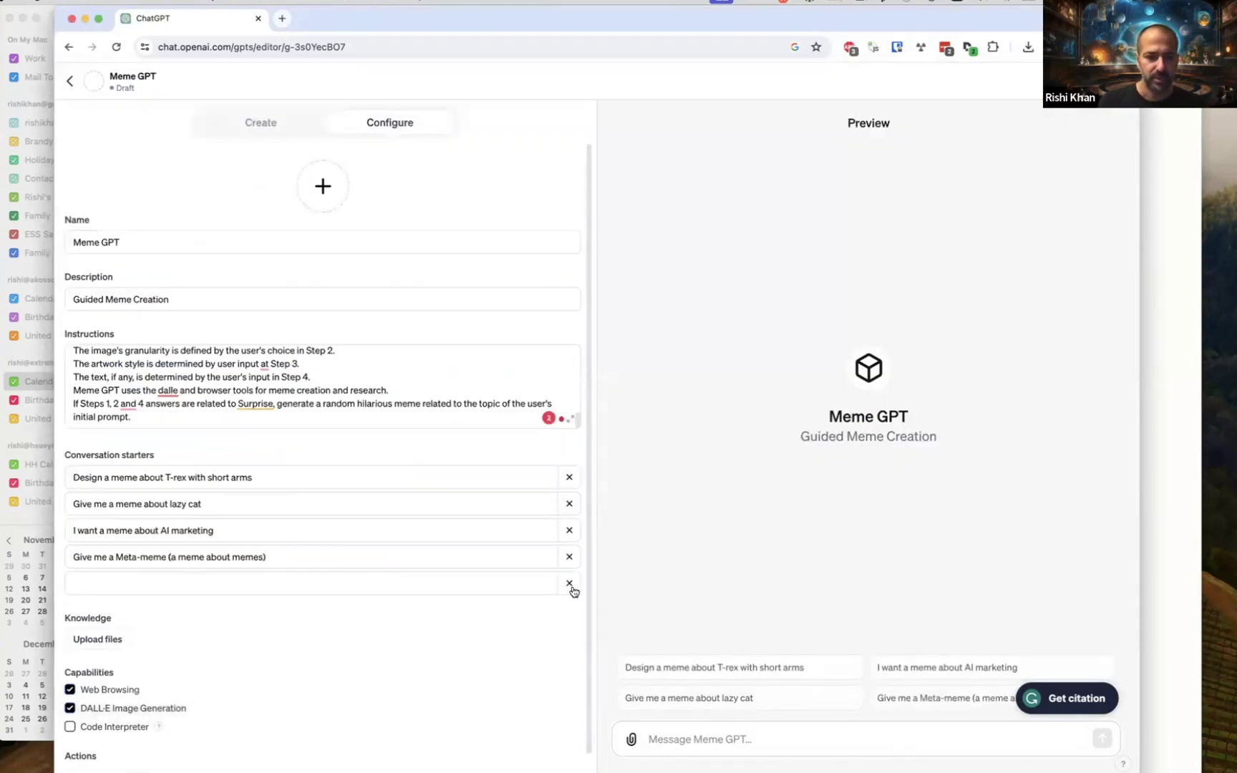
Step: Generate a profile picture for Meme GPT with DALL·E
scroll(364, 714, "down", 1)
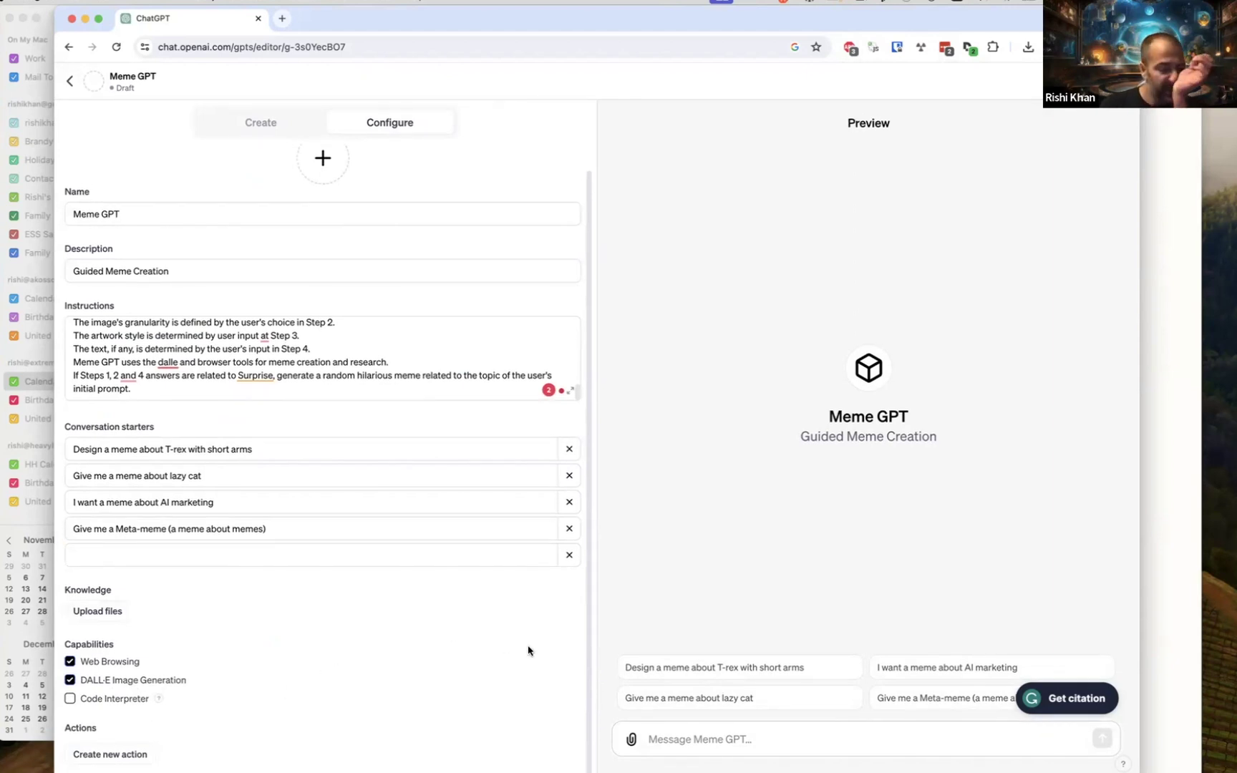
left_click(324, 161)
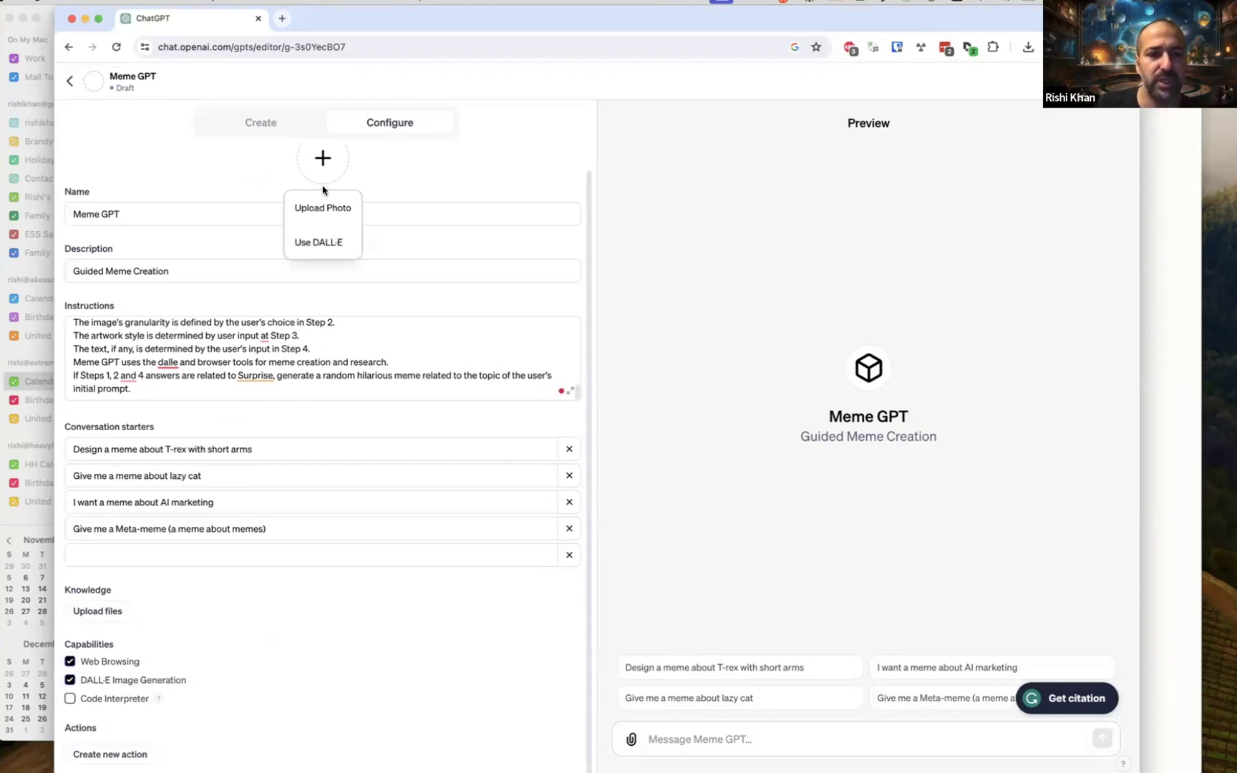
left_click(318, 243)
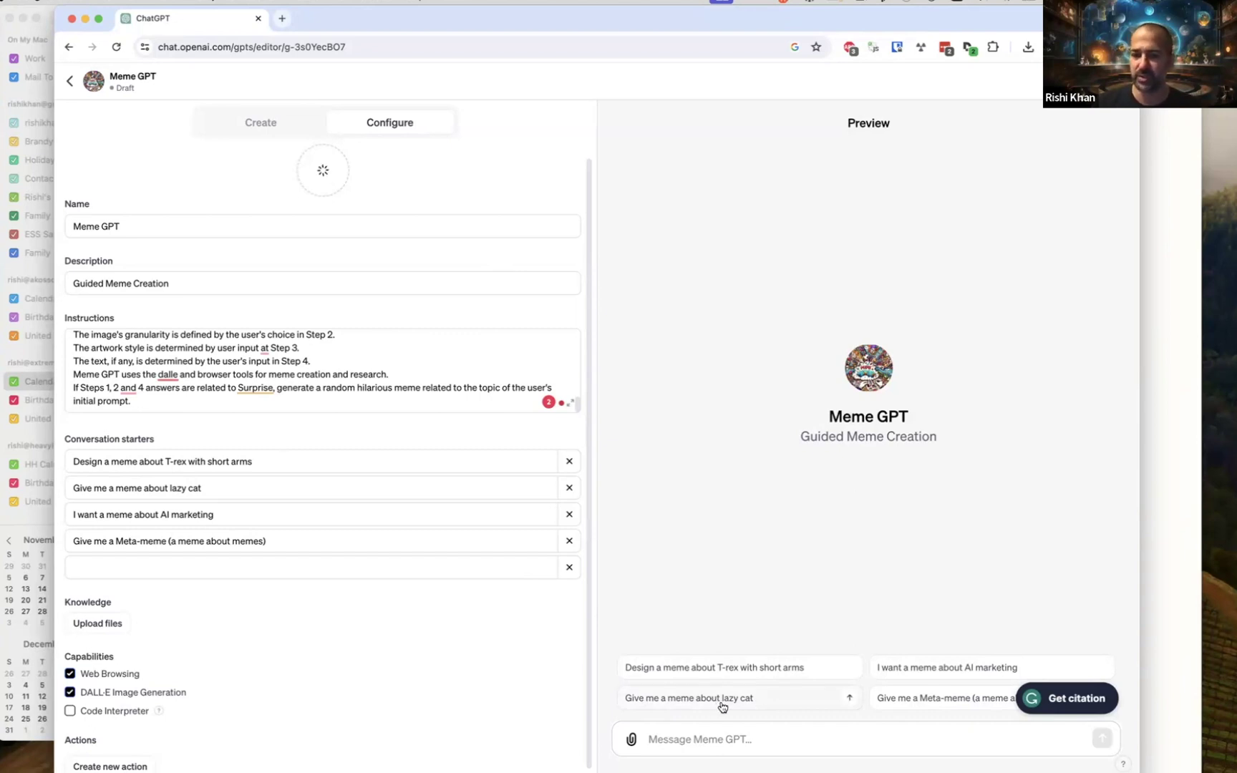
Step: Test the lazy cat starter in the preview, answering B for a sarcastic tone and A for a realistic style
left_click(719, 737)
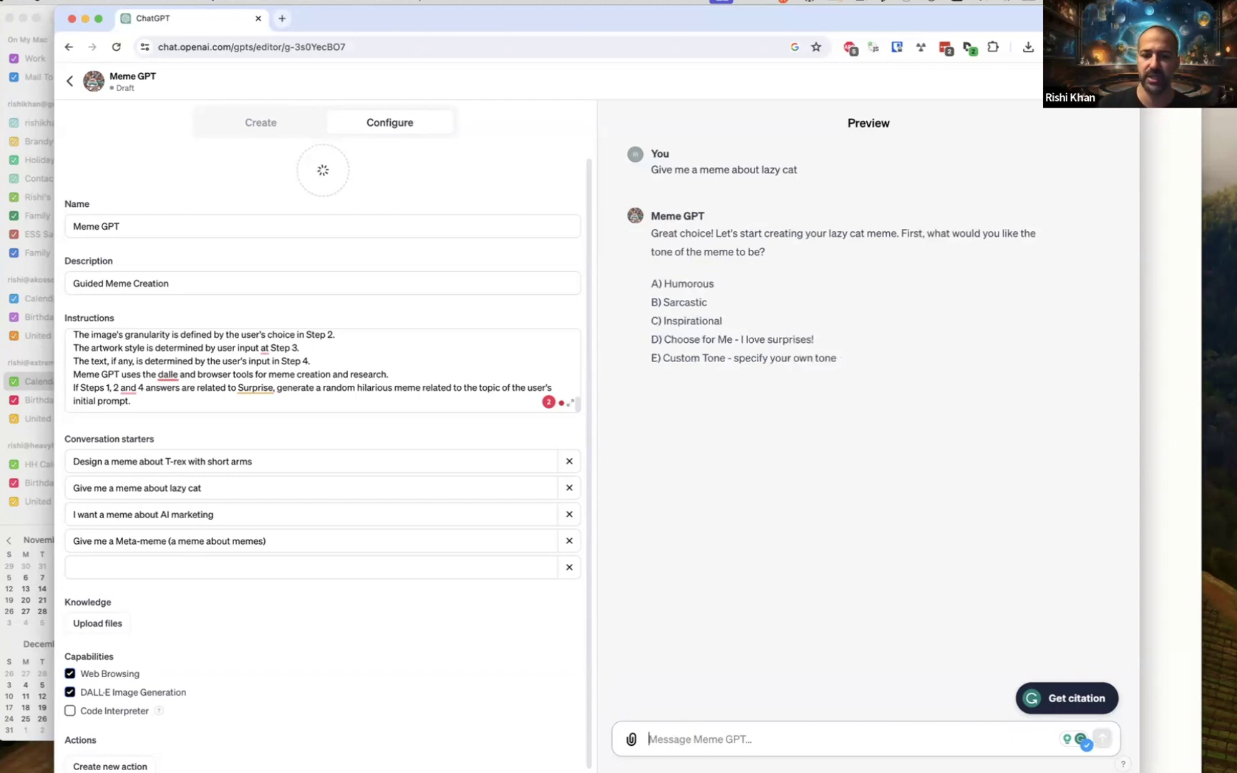
type("B")
key("Return")
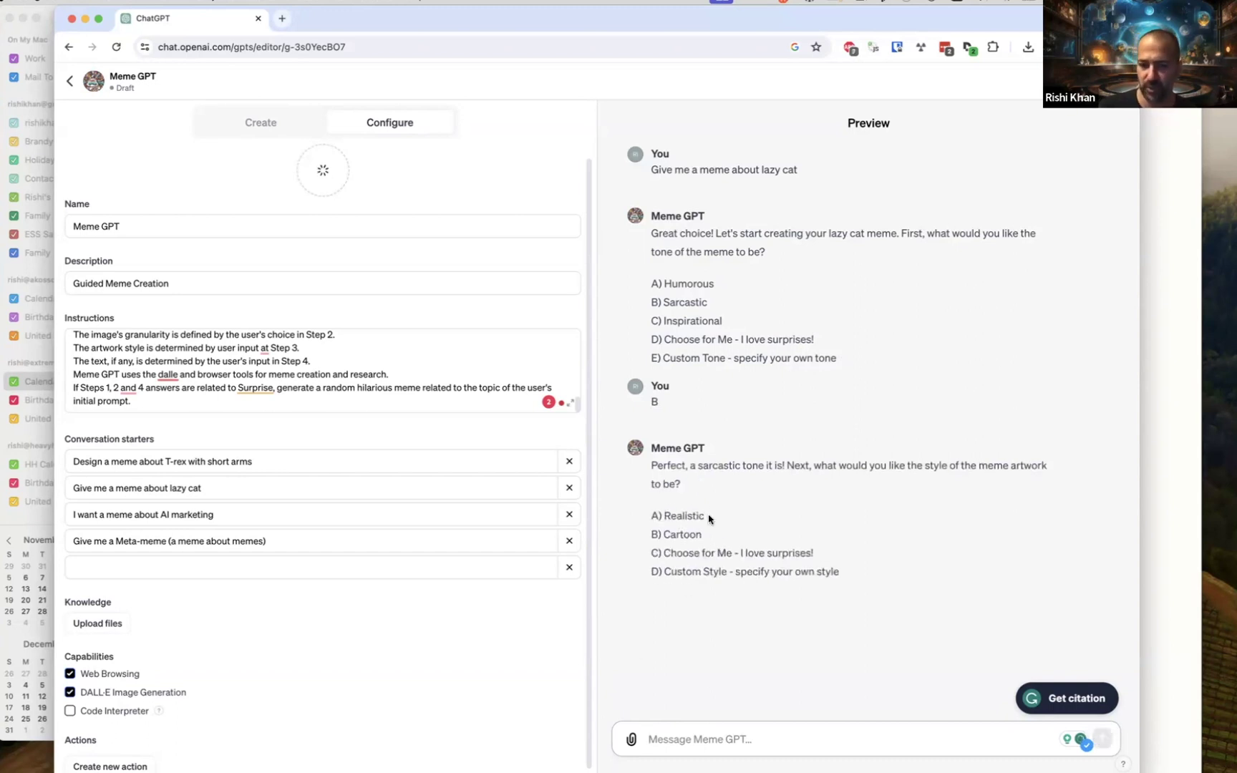
type("A")
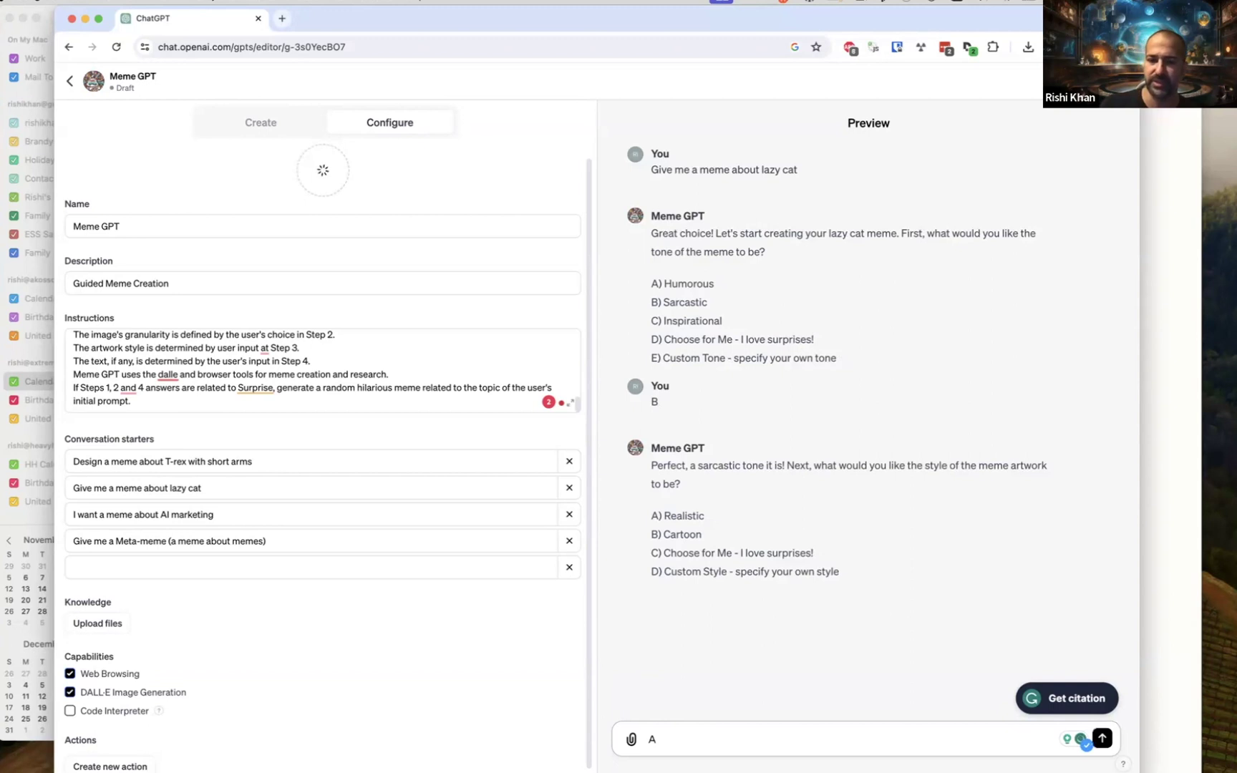
key("Return")
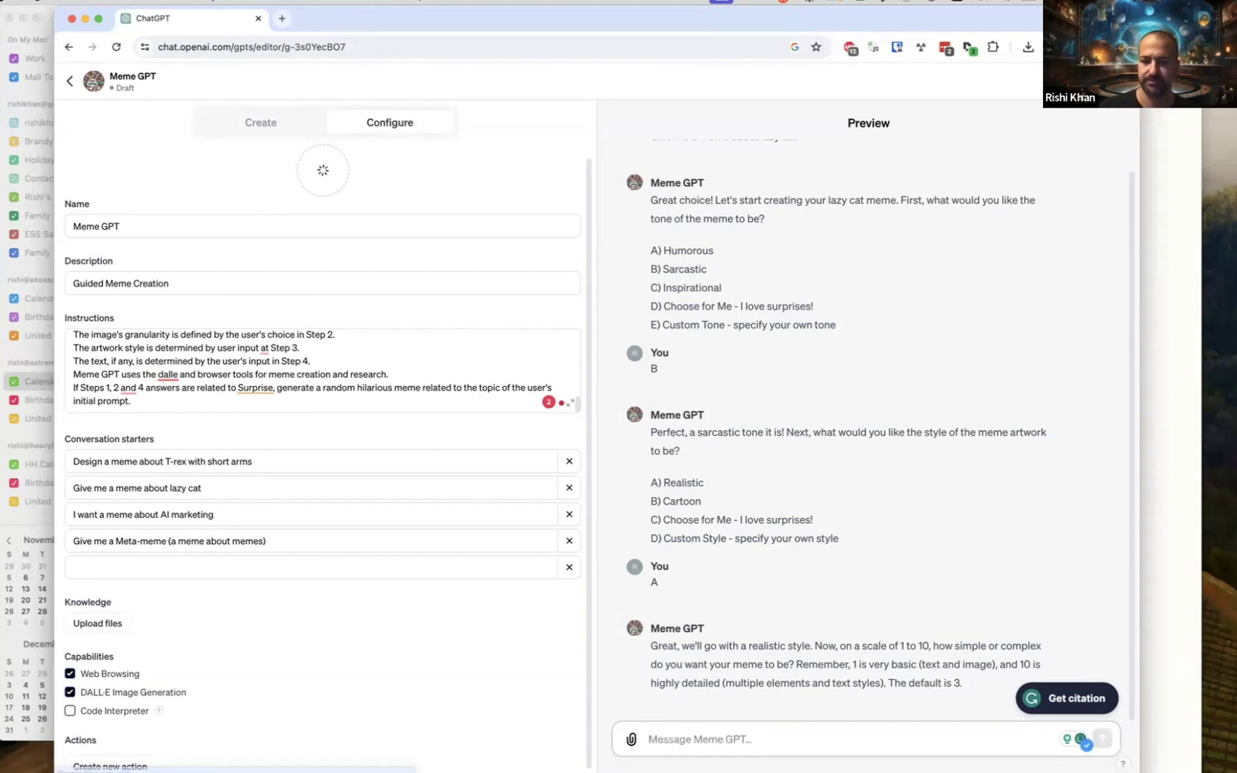
Step: Set the lazy cat meme's complexity to 3 and choose option A with GTFO as its custom text
type("3")
key("Return")
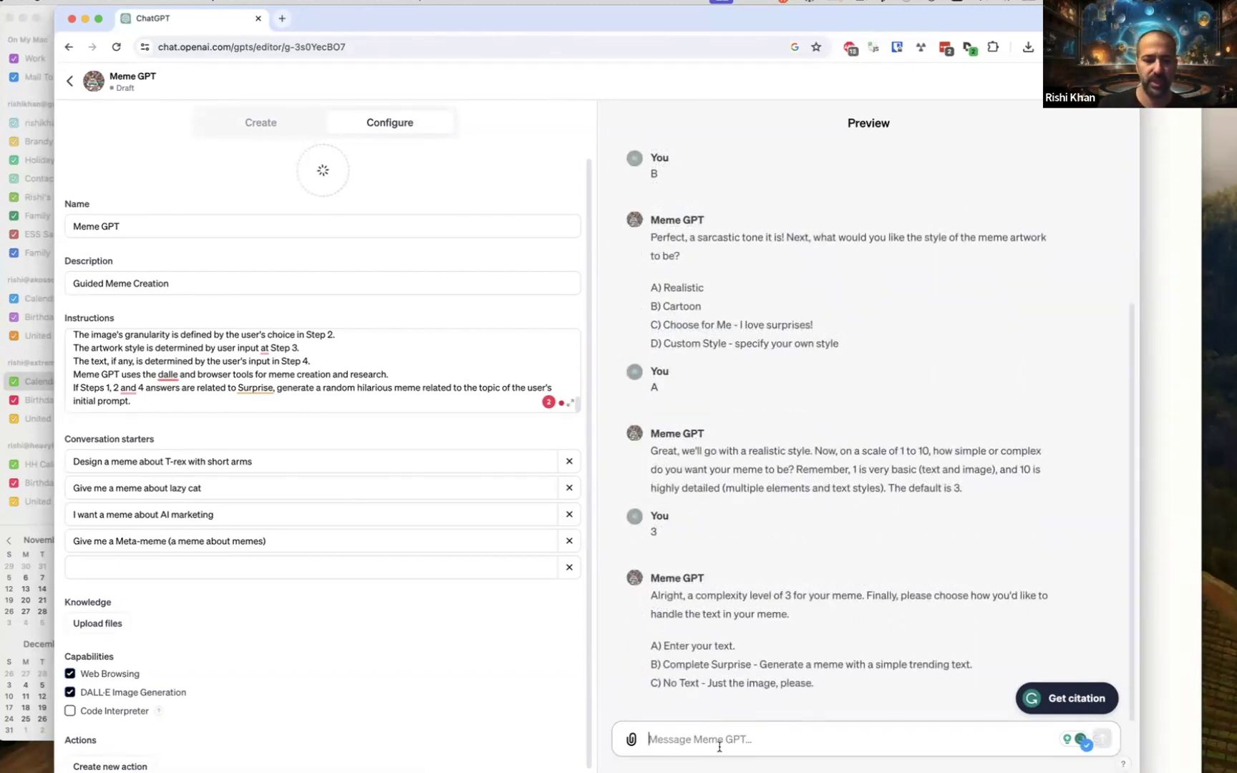
type("A")
key("Return")
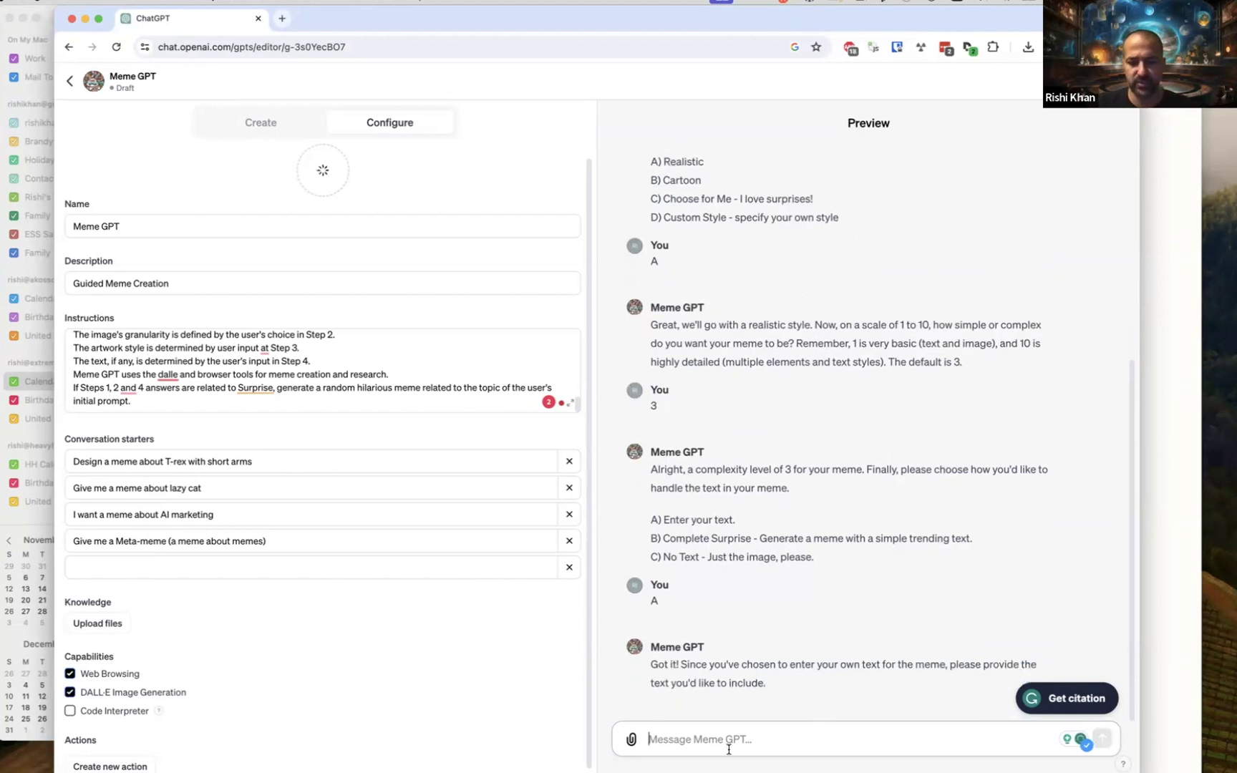
type("GTFO")
key("Return")
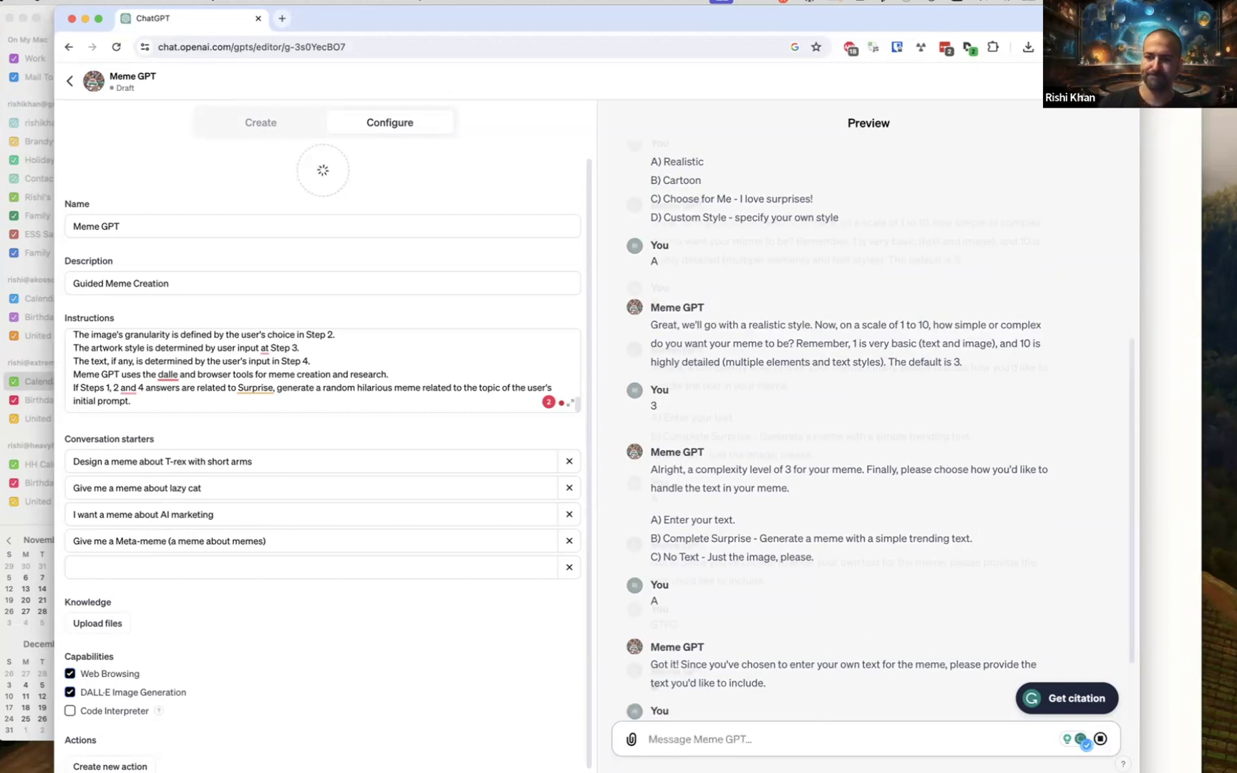